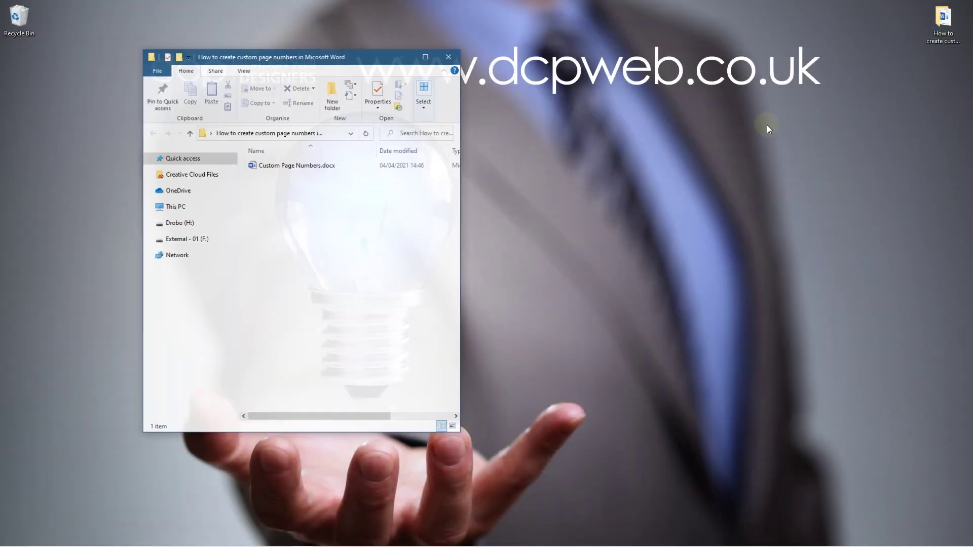
Open Custom Page Numbers.docx in Word from File Explorer.
double_click(281, 165)
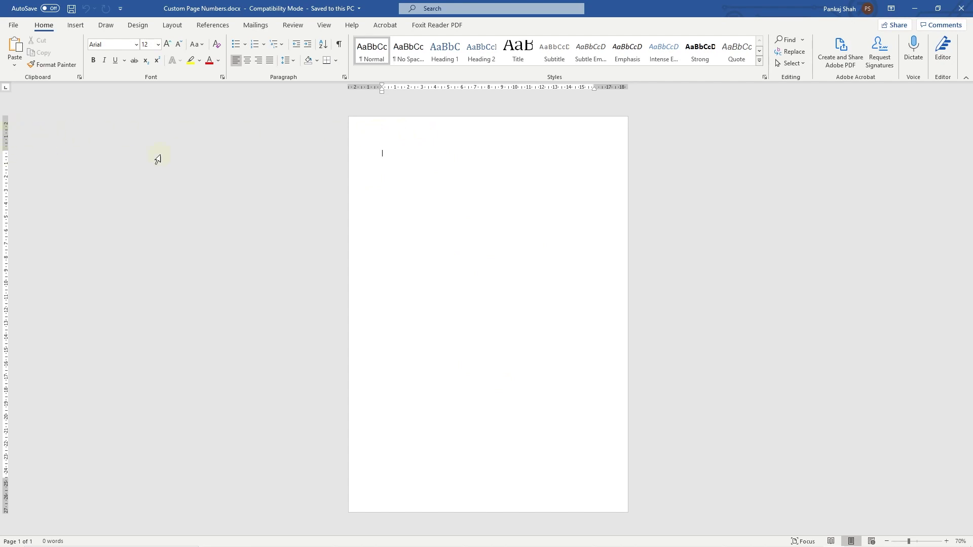
Start editing the header of the blank first page.
double_click(493, 131)
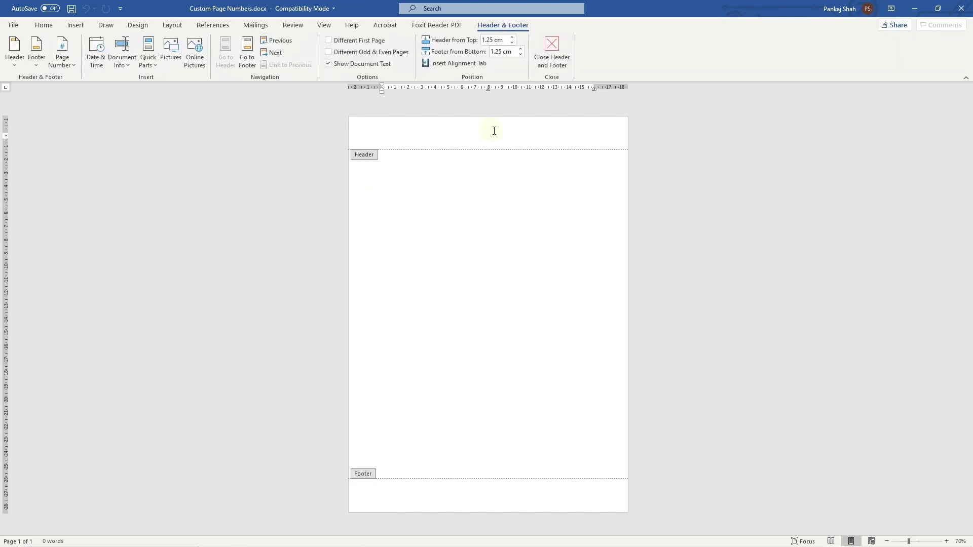
Turn on Different First Page and type 'First Page Header' in the first-page header.
click(331, 41)
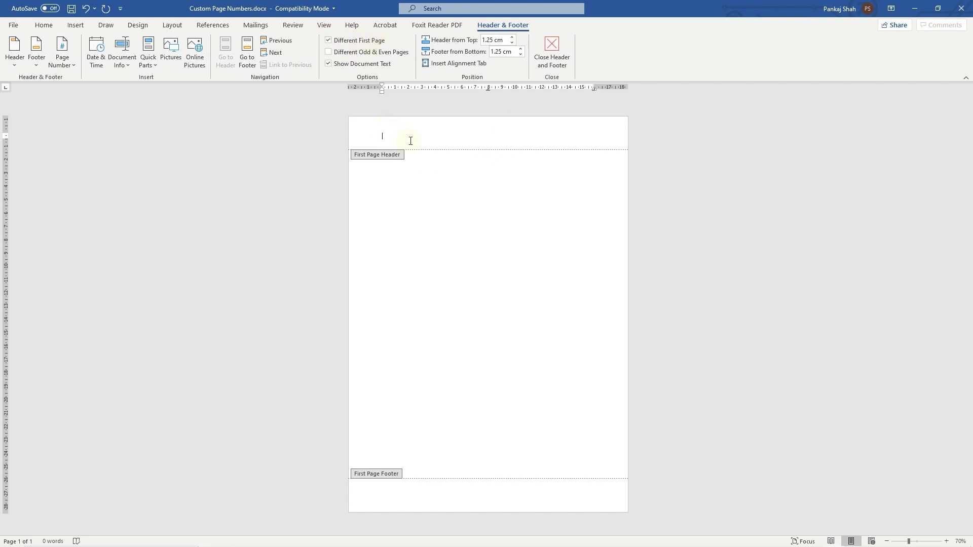
text(Page Hea)
text(der)
double_click(416, 137)
text(Header)
triple_click(415, 144)
key(ctrl+c)
Paste the header text into the first-page footer and change it to 'First Page Footer'.
click(424, 500)
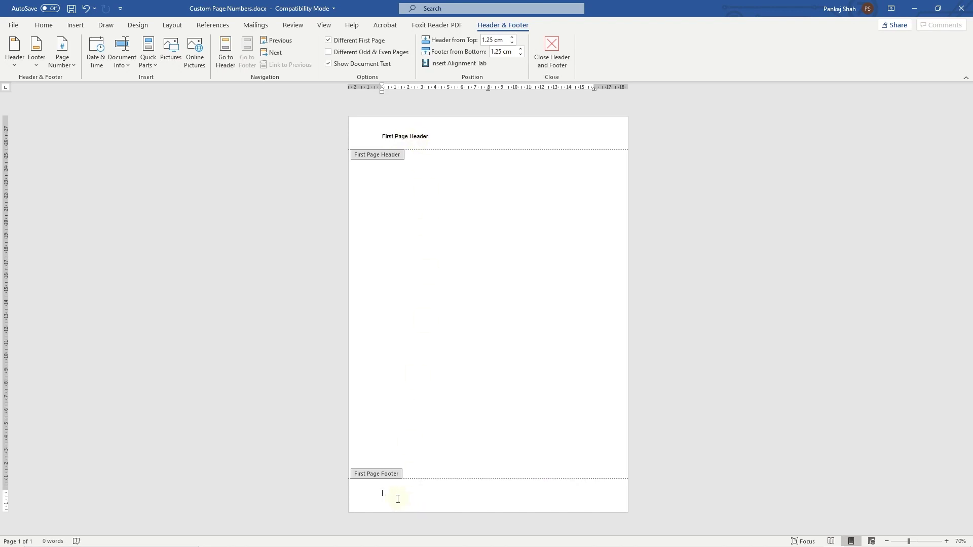
key(ctrl+v)
key(Up)
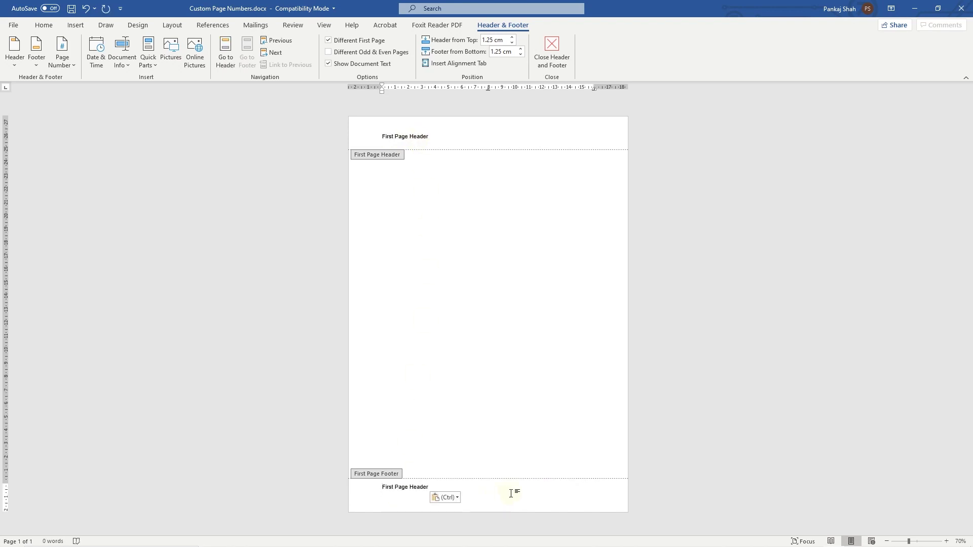
key(Escape)
key(Down)
key(BackSpace)
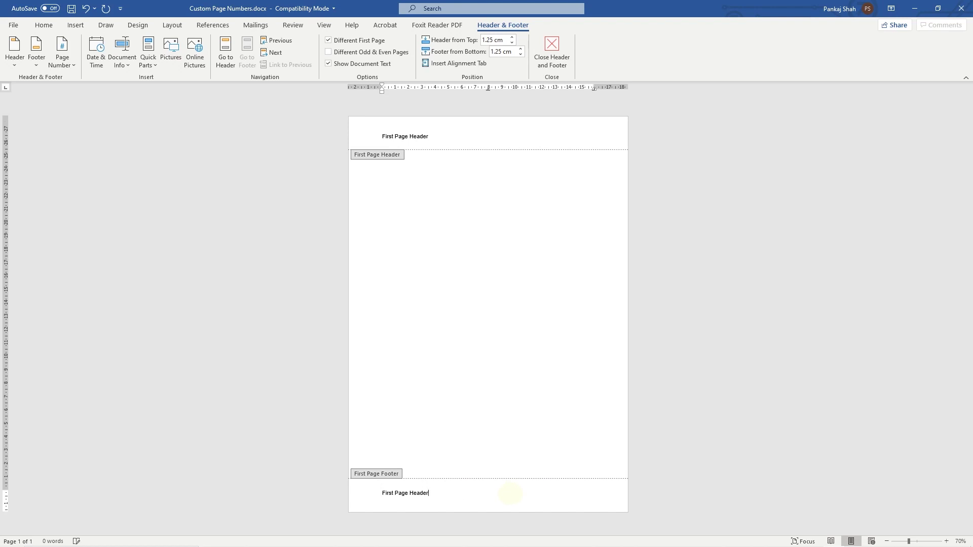
key(Home)
key(shift+End)
text(Footer)
double_click(479, 278)
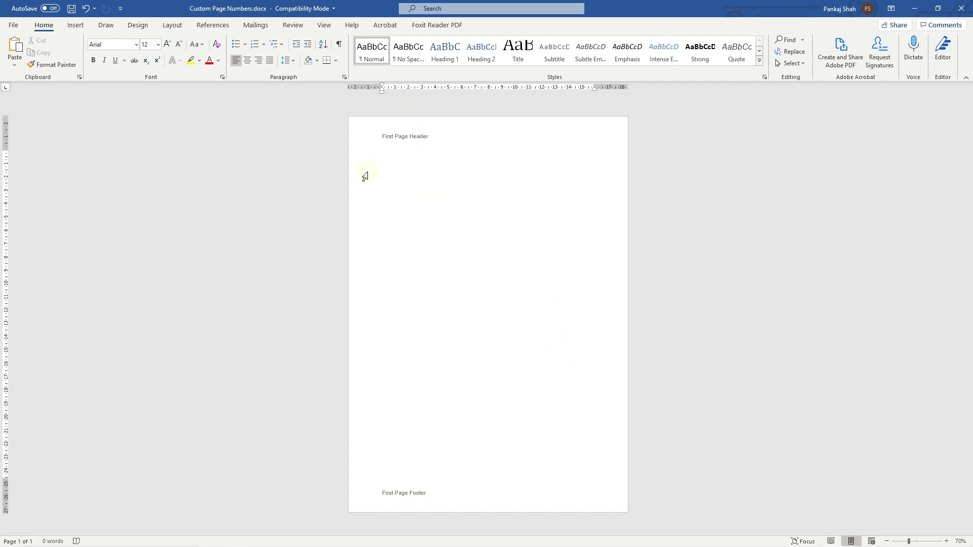
Insert a page break to add a blank second page, then edit its header.
click(76, 25)
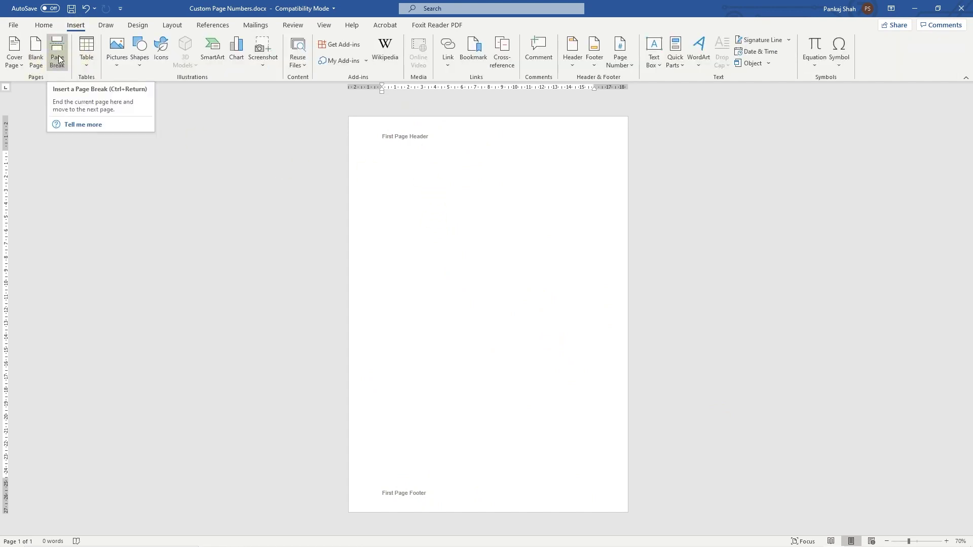
click(58, 57)
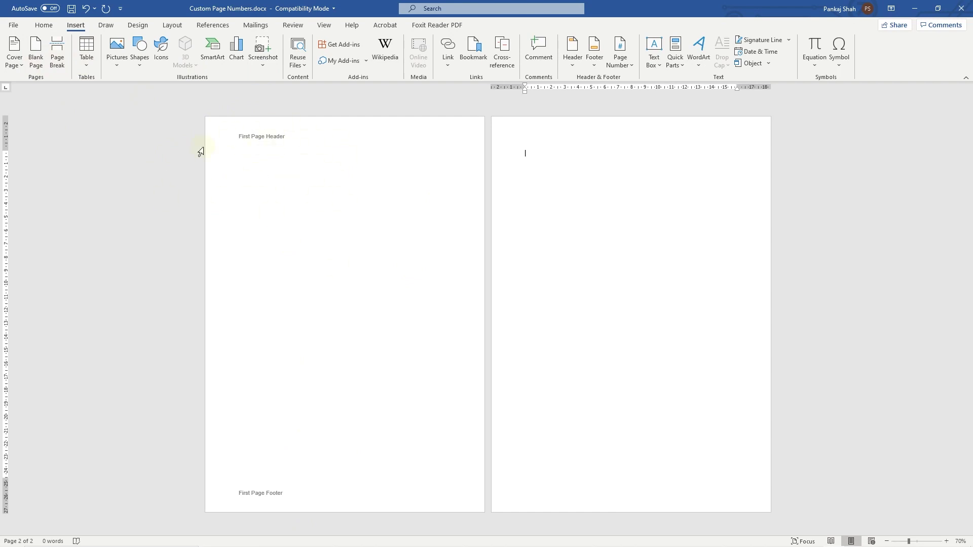
double_click(544, 134)
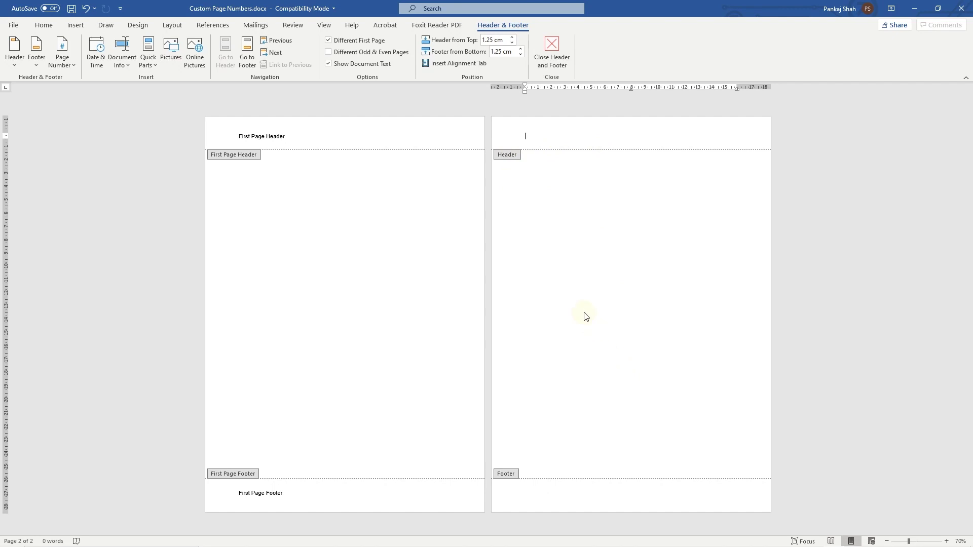
Move into page 2's footer and right-align it.
click(562, 495)
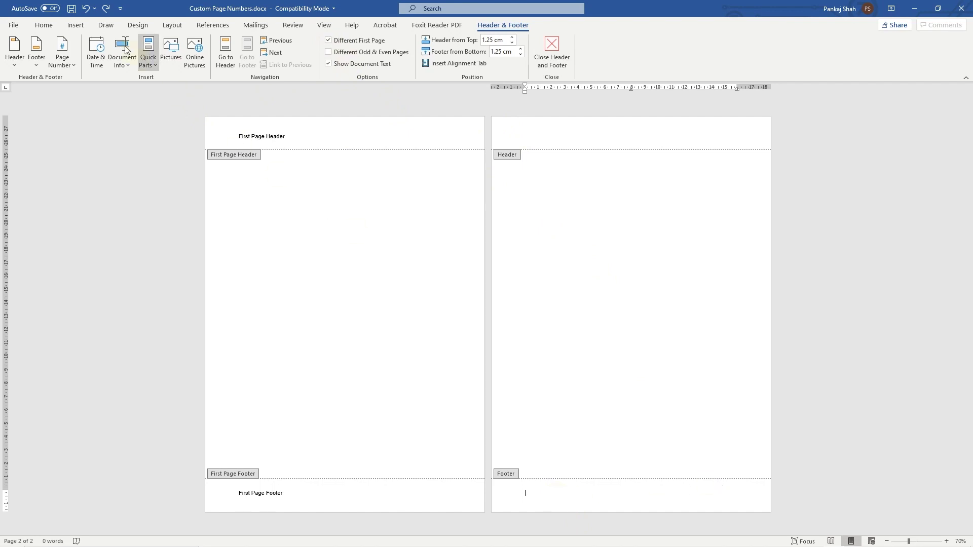
click(44, 25)
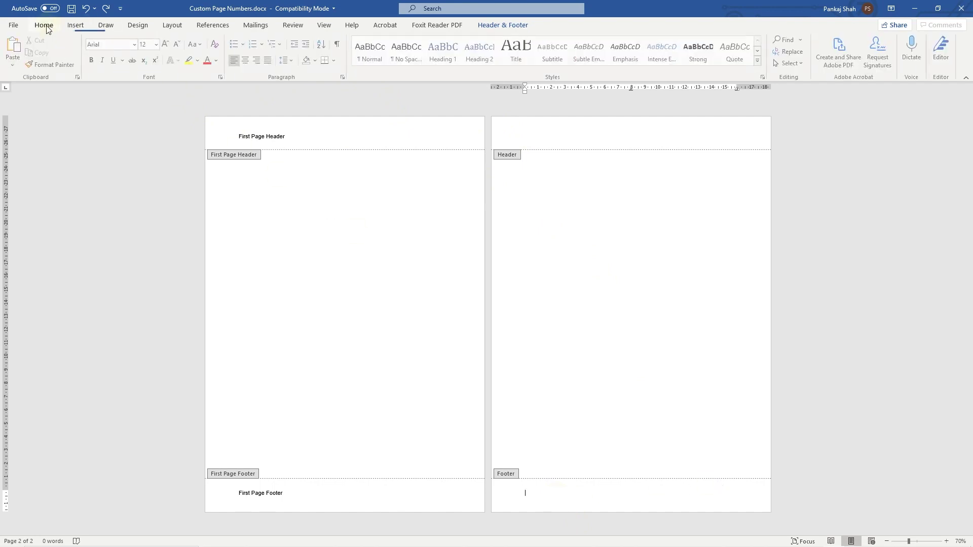
click(261, 62)
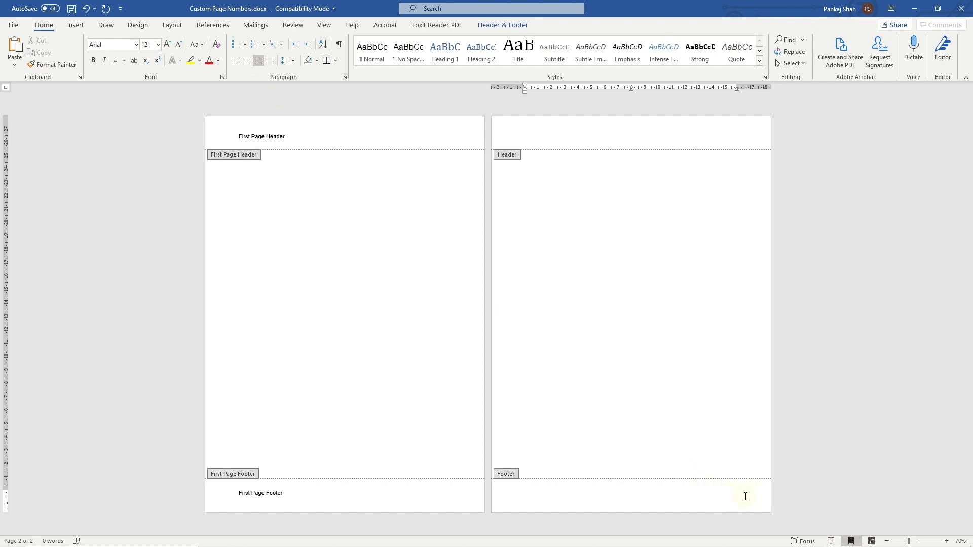
Insert a Plain Number page number at the current position in page 2's footer.
click(76, 26)
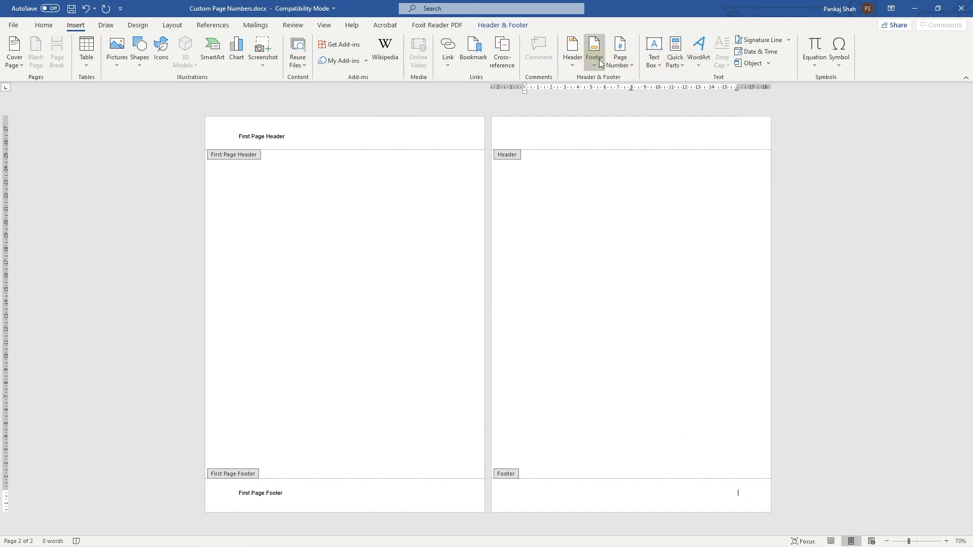
click(624, 63)
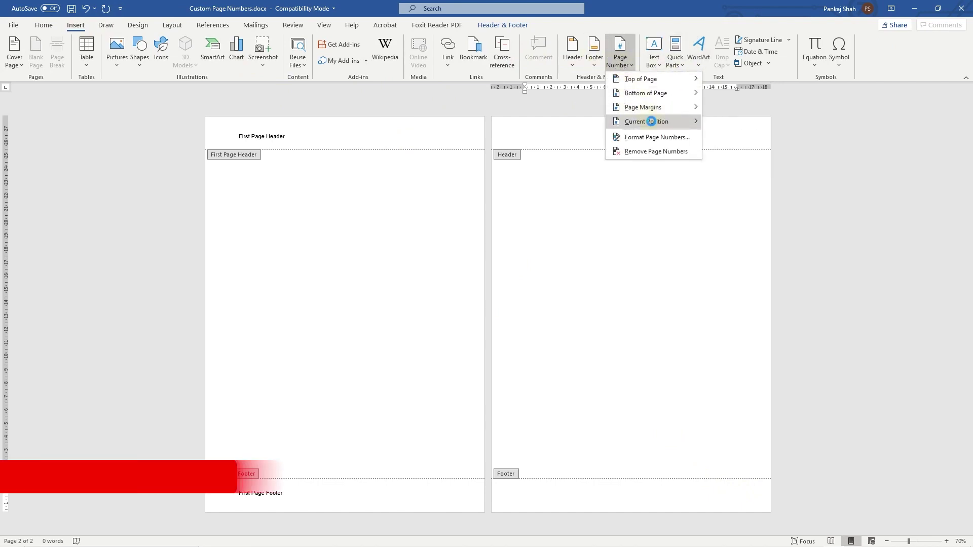
mouse_move(653, 125)
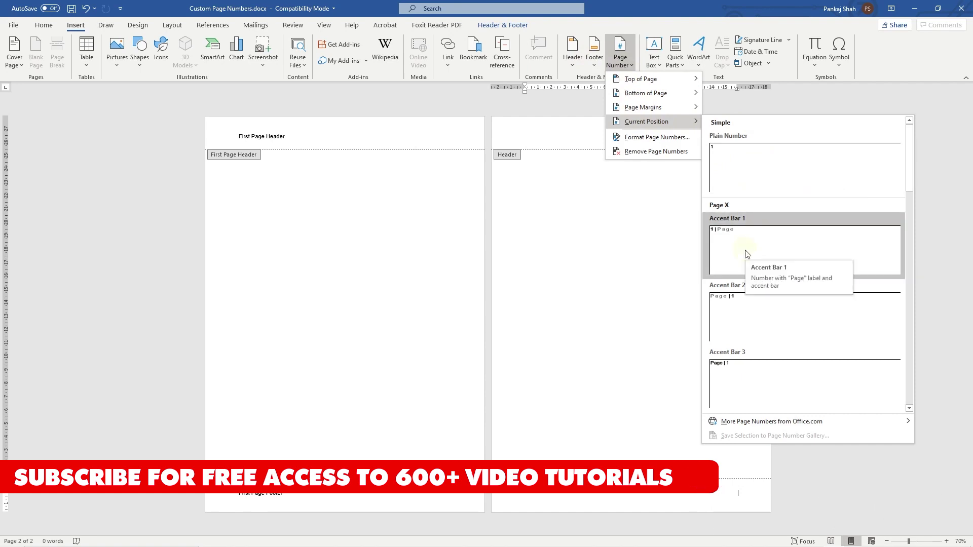
click(758, 172)
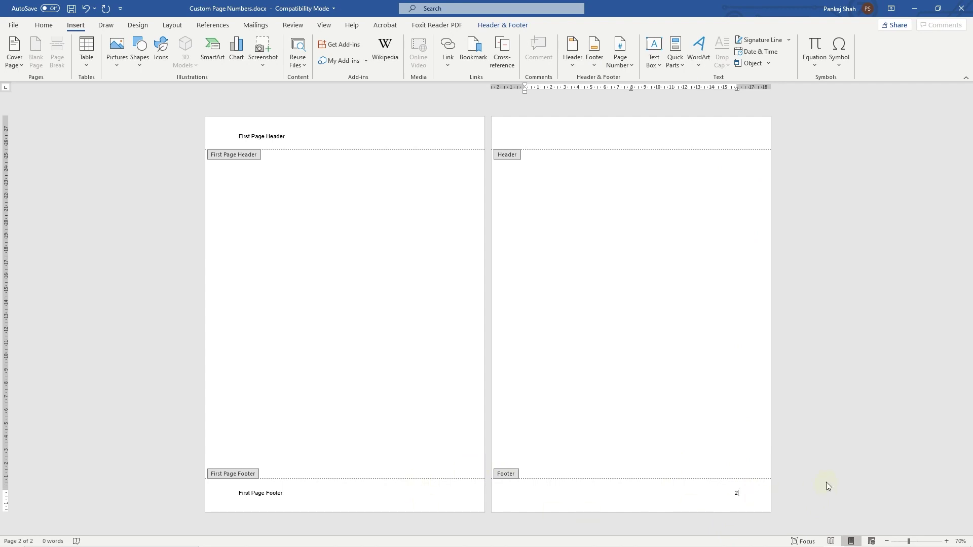
scroll(826, 486, up, 2)
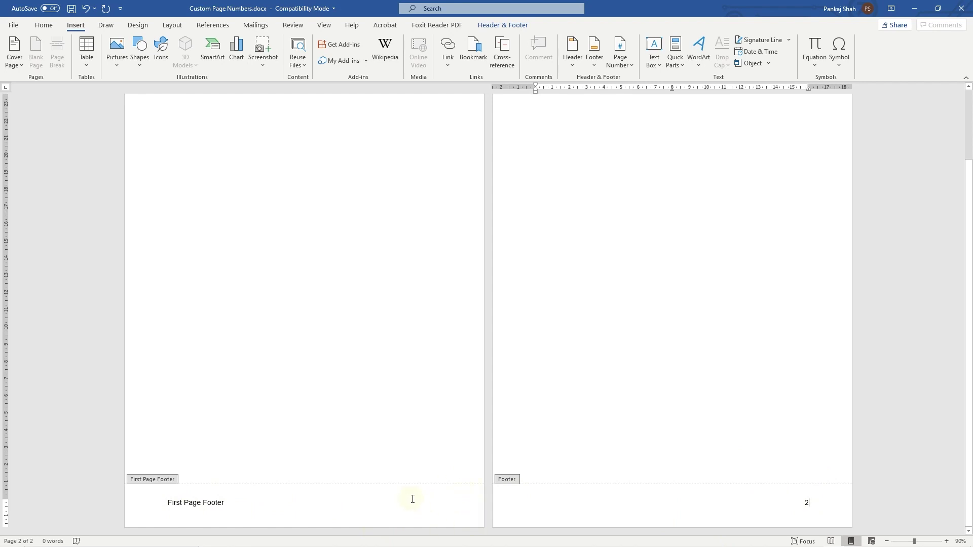
Set page numbering to start at 0 so page 2 shows 1, then close the footer.
double_click(805, 504)
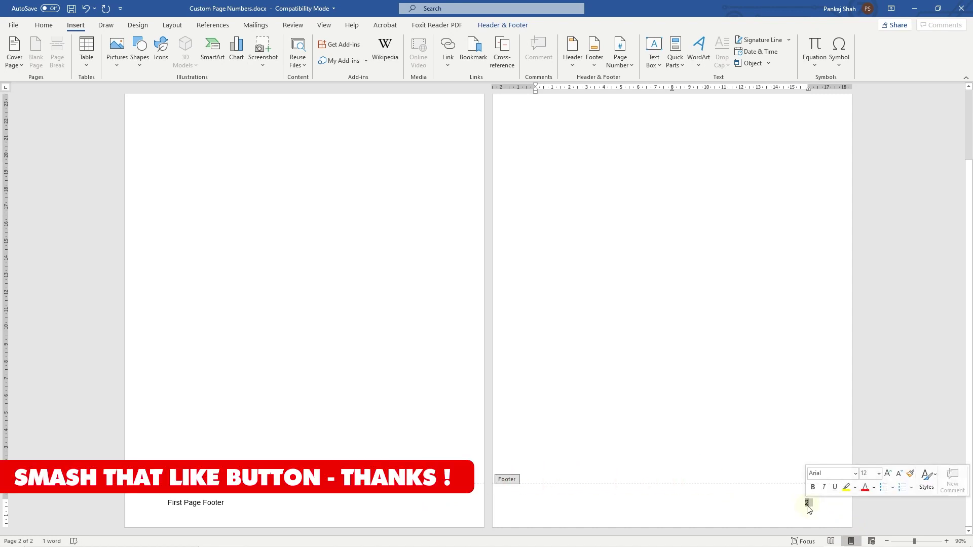
right_click(807, 505)
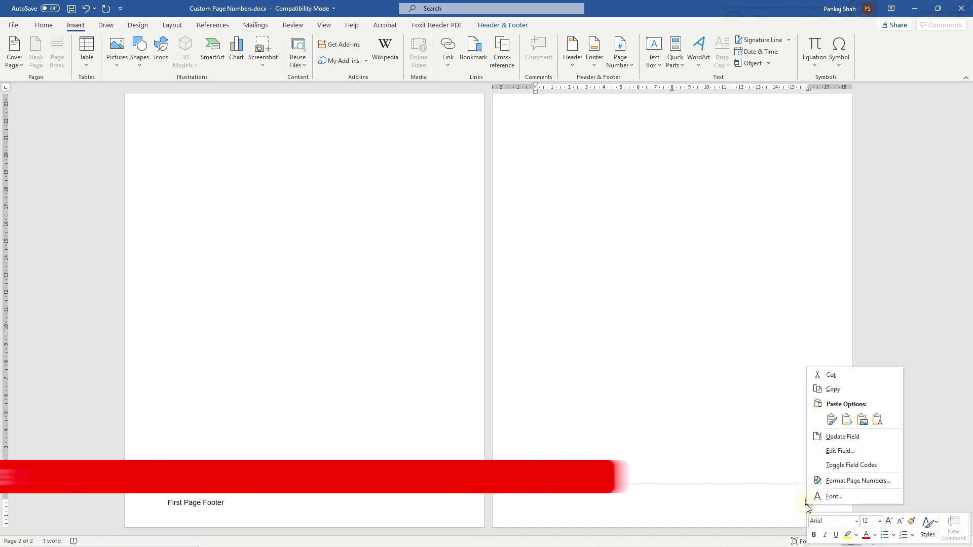
click(843, 481)
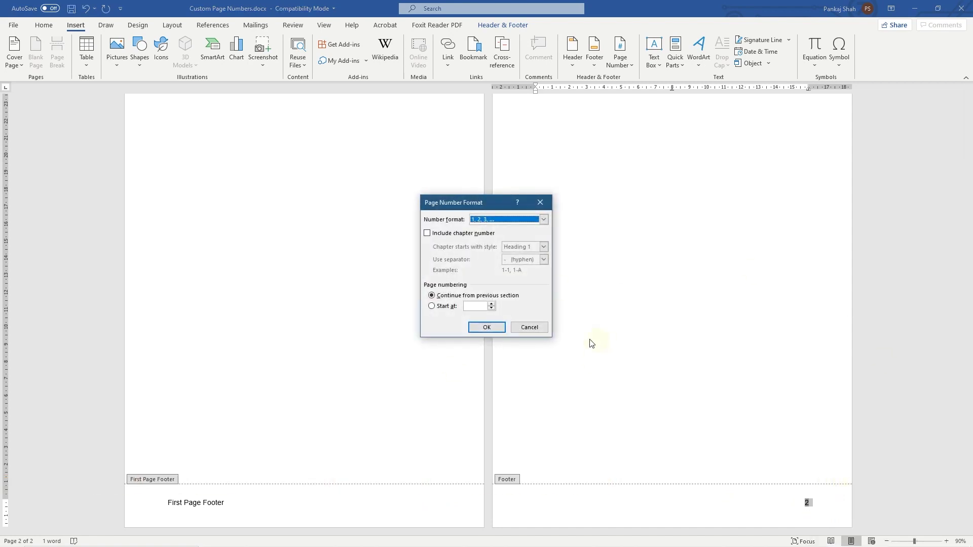
click(434, 307)
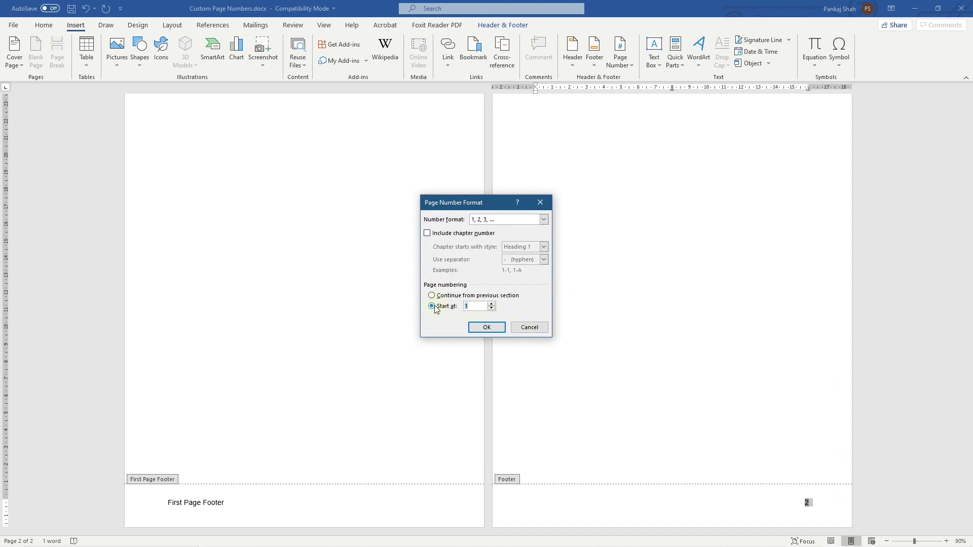
click(492, 309)
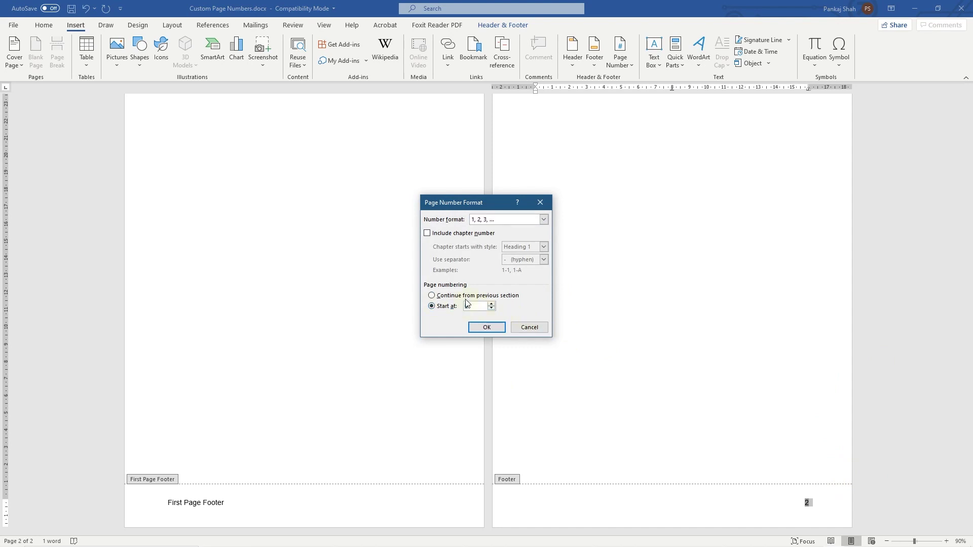
click(488, 328)
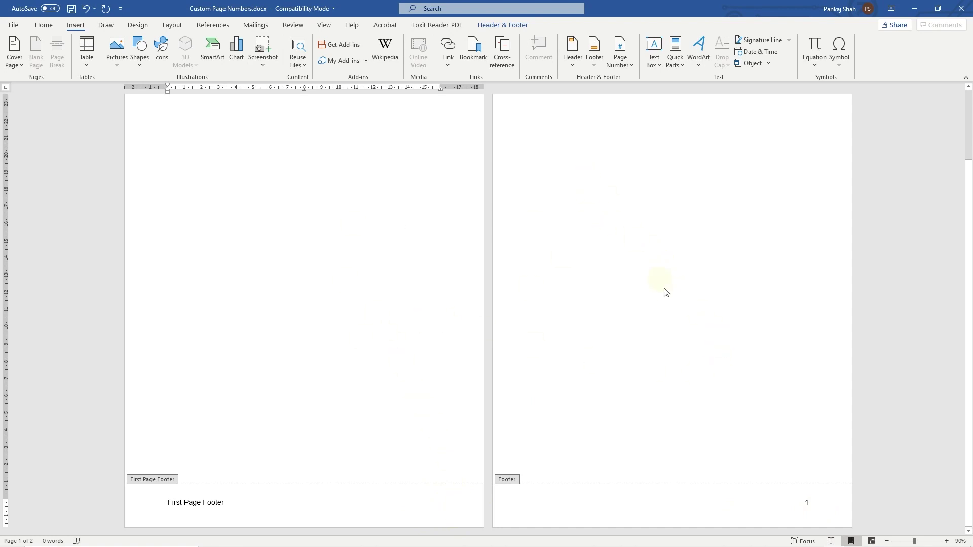
scroll(665, 294, down, 1)
scroll(665, 294, down, 1)
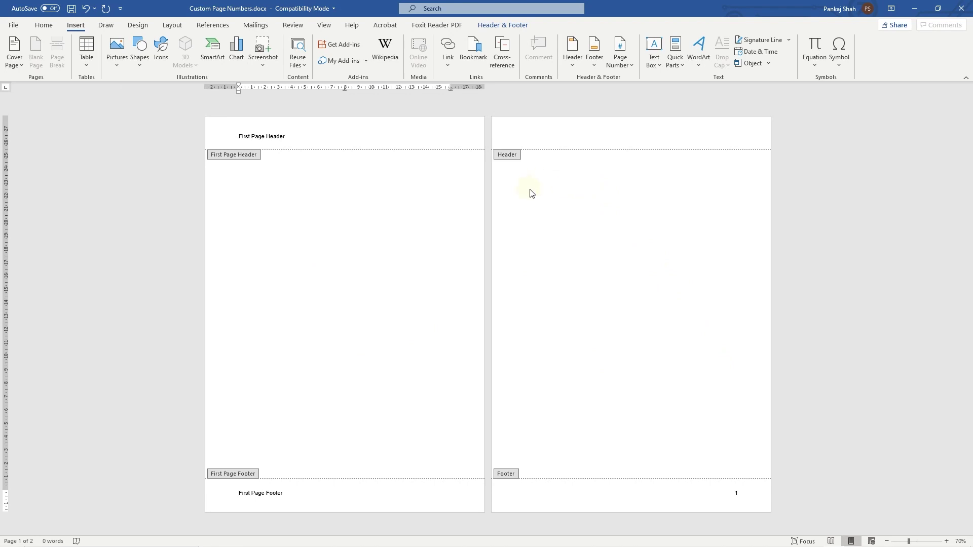
double_click(557, 178)
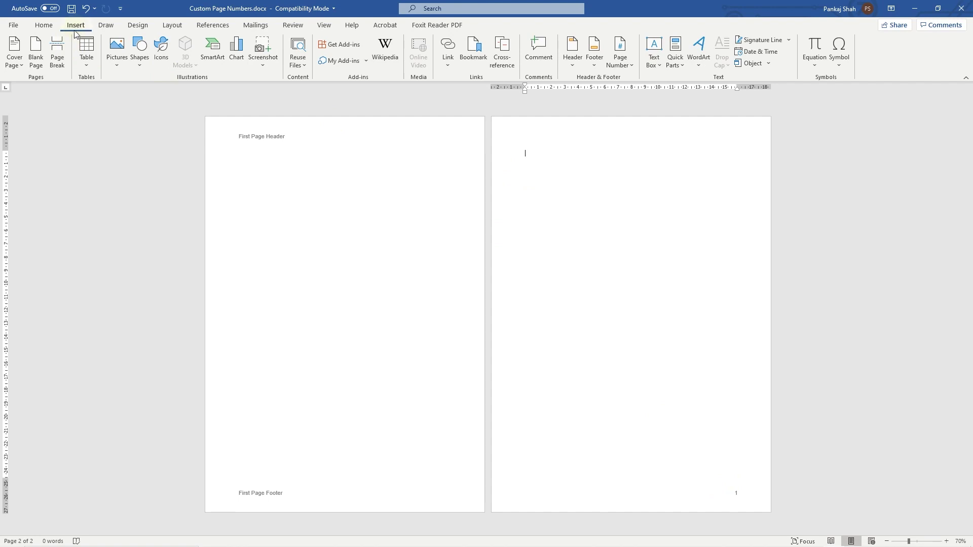
Add page breaks until the document has seven pages, numbered 1 to 6 after the first.
click(59, 59)
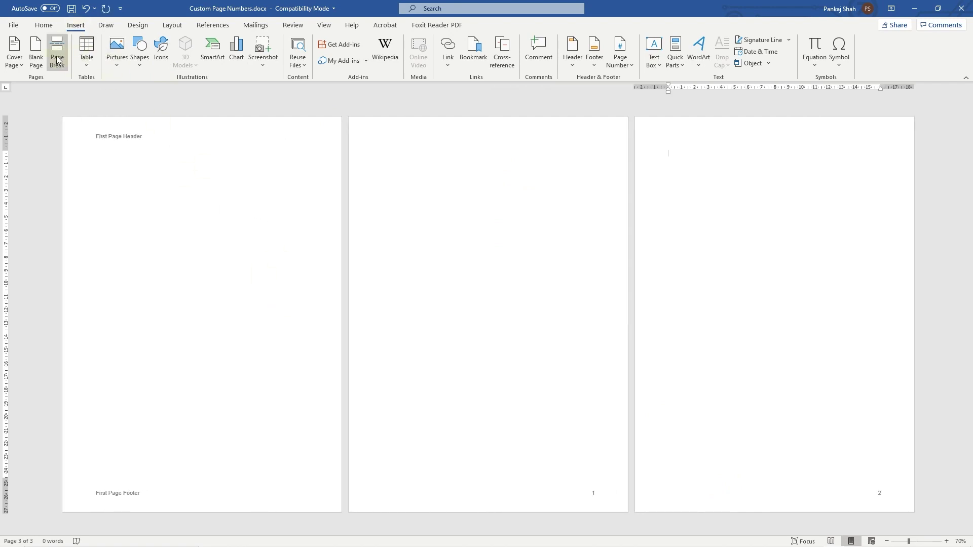
click(56, 56)
click(56, 56)
click(516, 250)
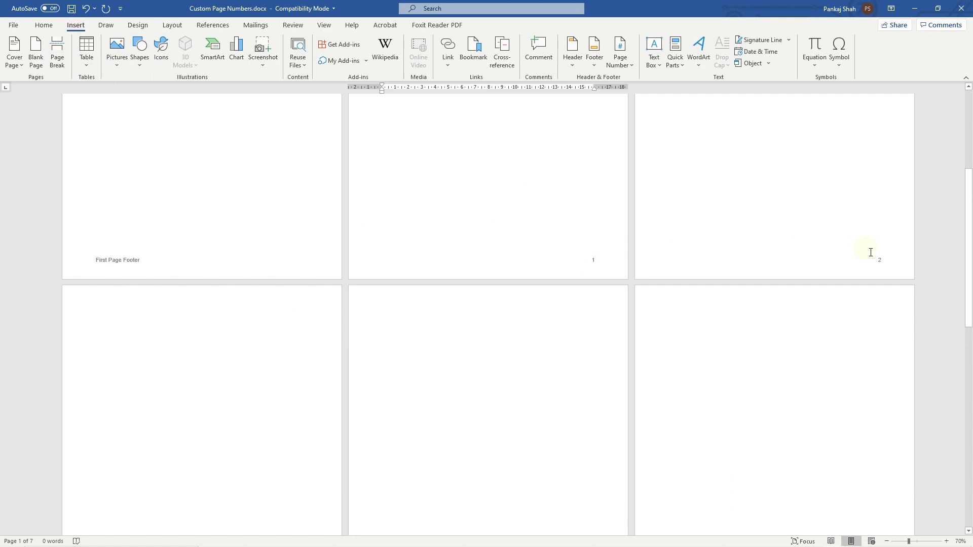
scroll(871, 252, down, 5)
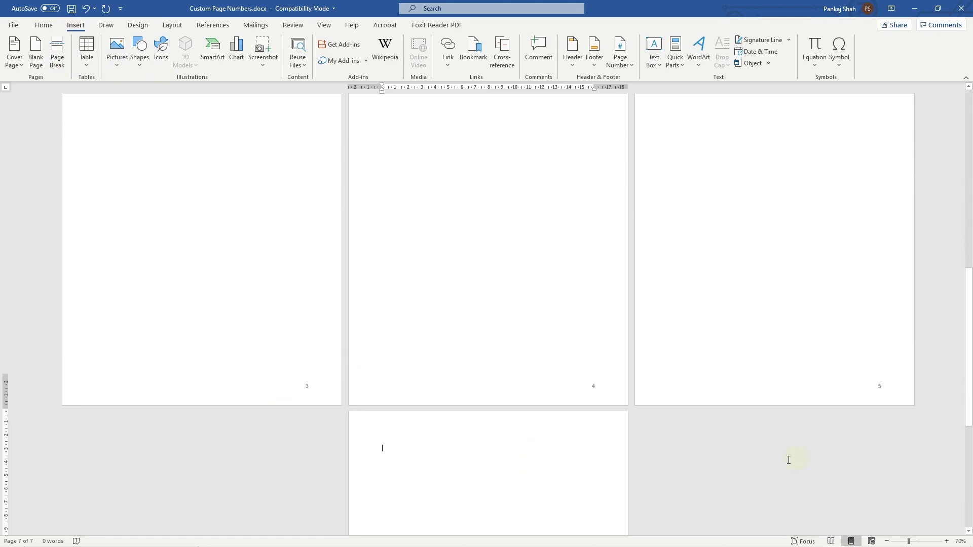
scroll(445, 439, down, 5)
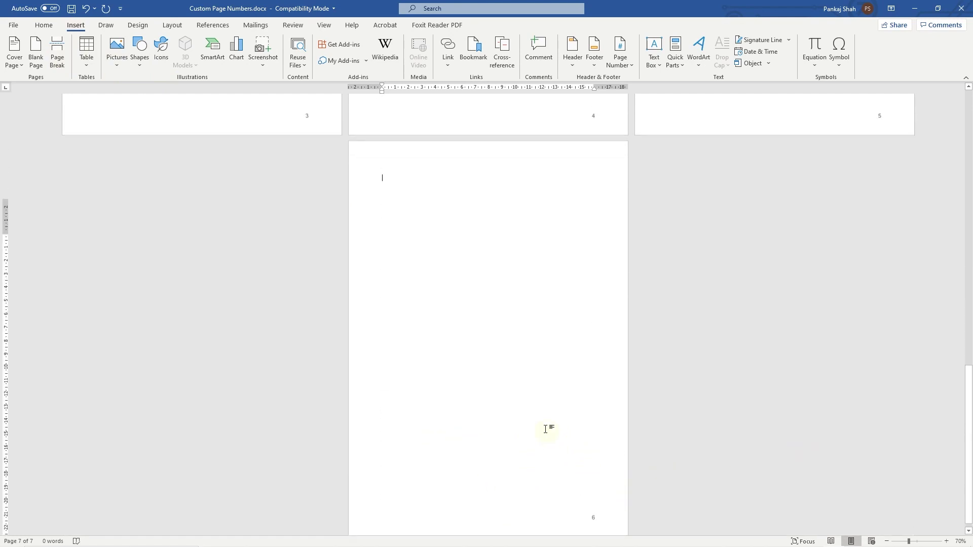
scroll(546, 429, up, 8)
ctrl+scroll(463, 274, down, 5)
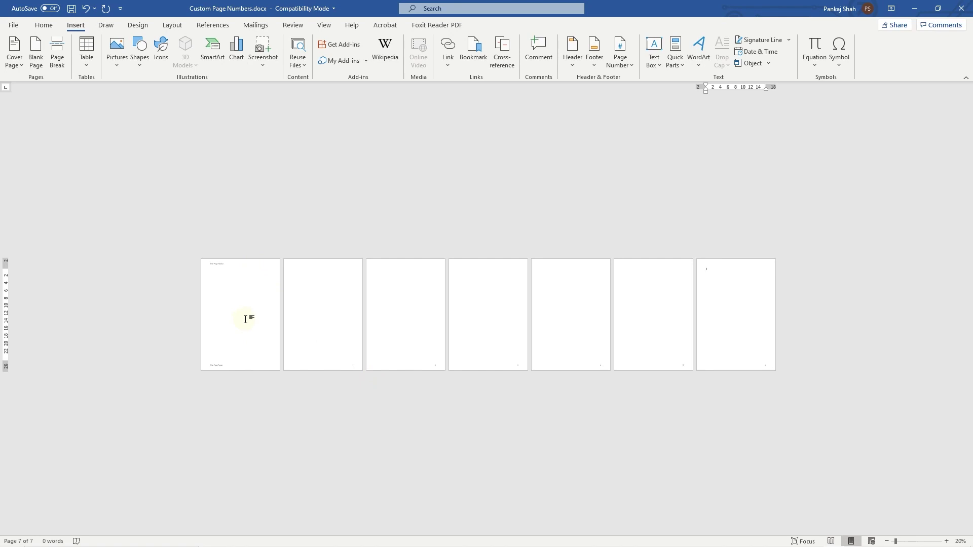
ctrl+scroll(263, 370, up, 1)
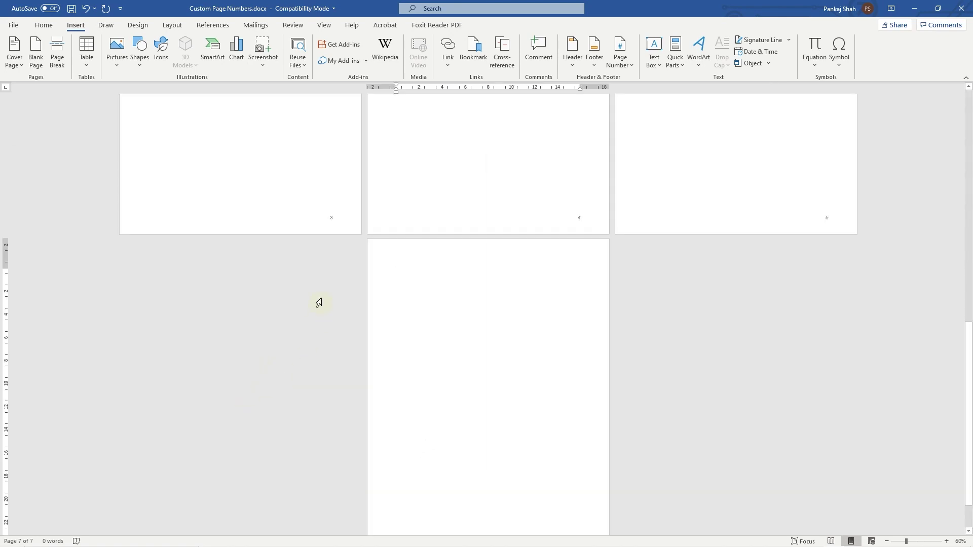
Save Custom Page Numbers.docx and close Word.
scroll(318, 240, up, 4)
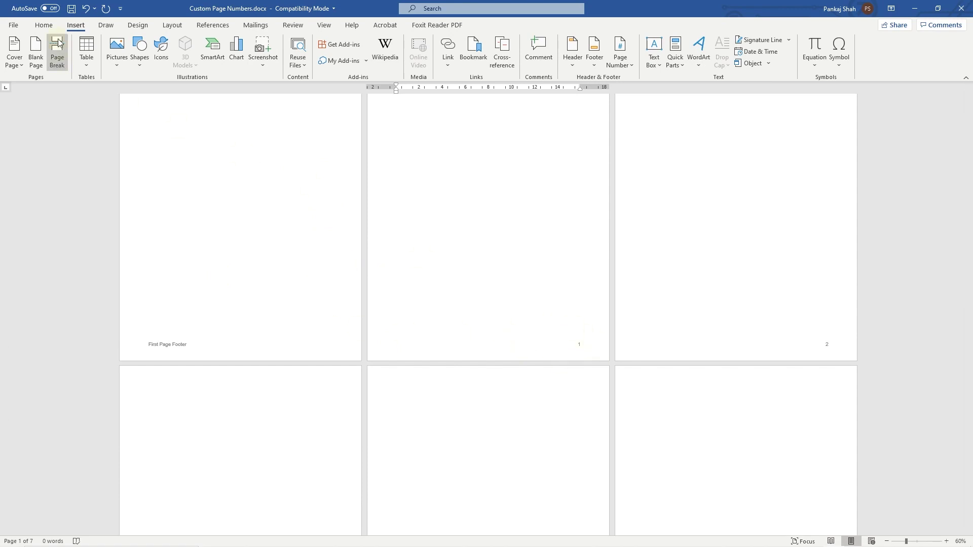
click(71, 12)
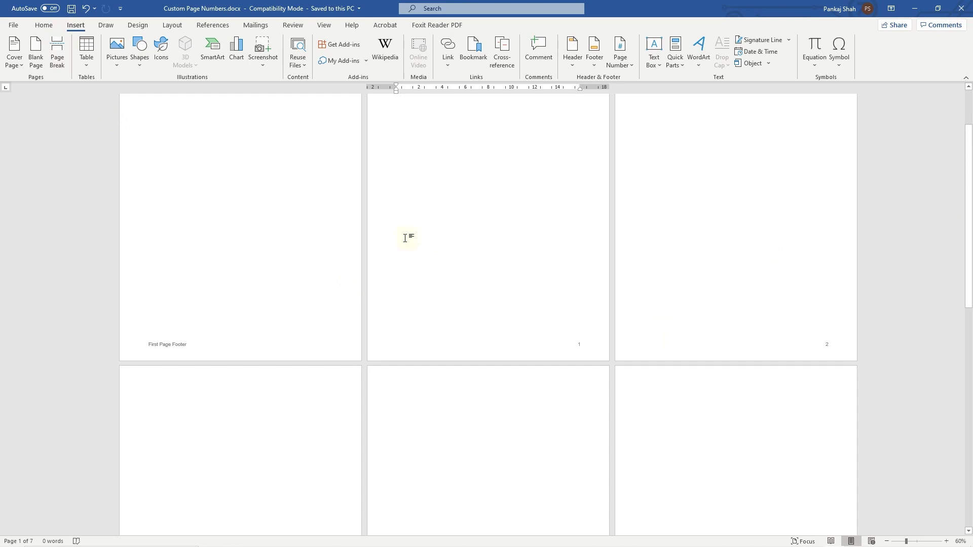
scroll(266, 195, up, 3)
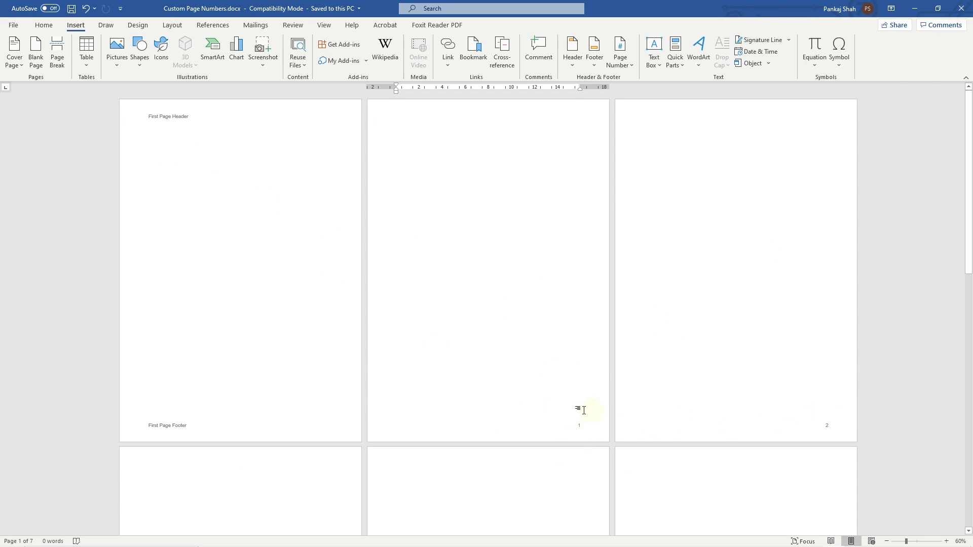
scroll(535, 341, down, 1)
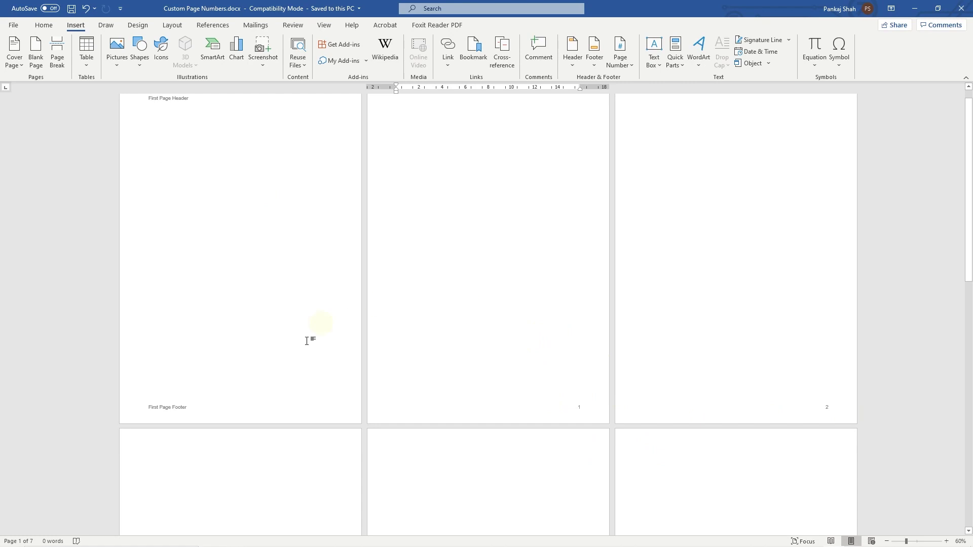
scroll(441, 292, up, 1)
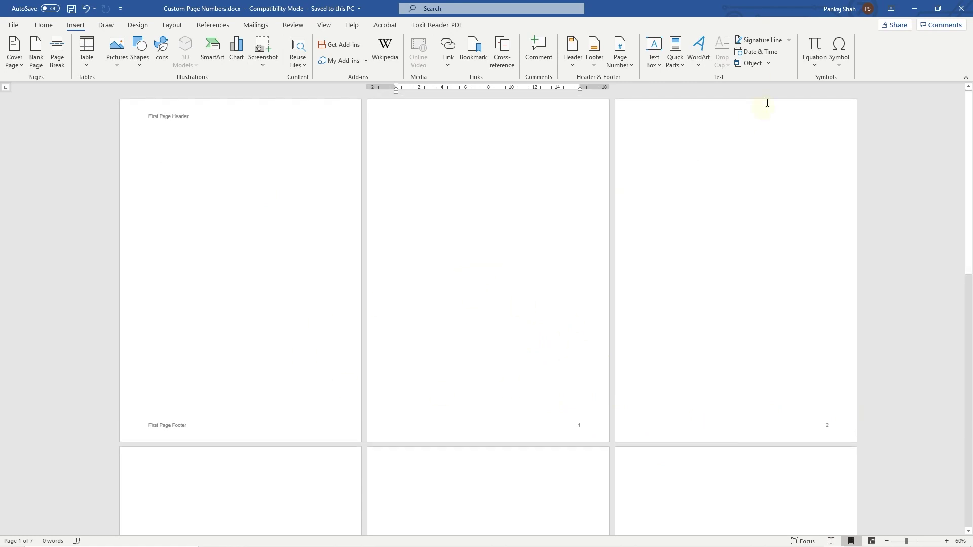
click(960, 11)
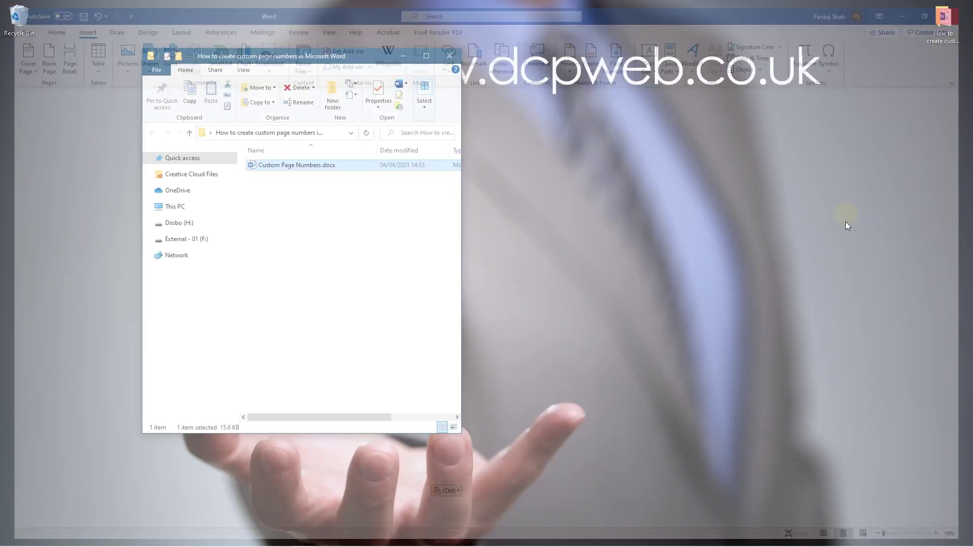